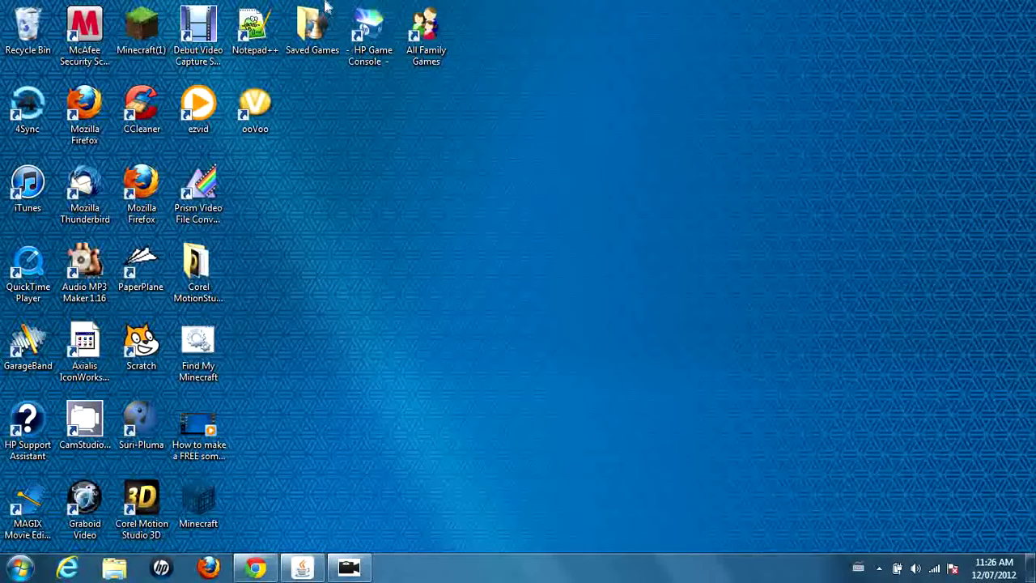
- Restore the Chrome window from the taskbar to its new tab apps page
left_click(272, 570)
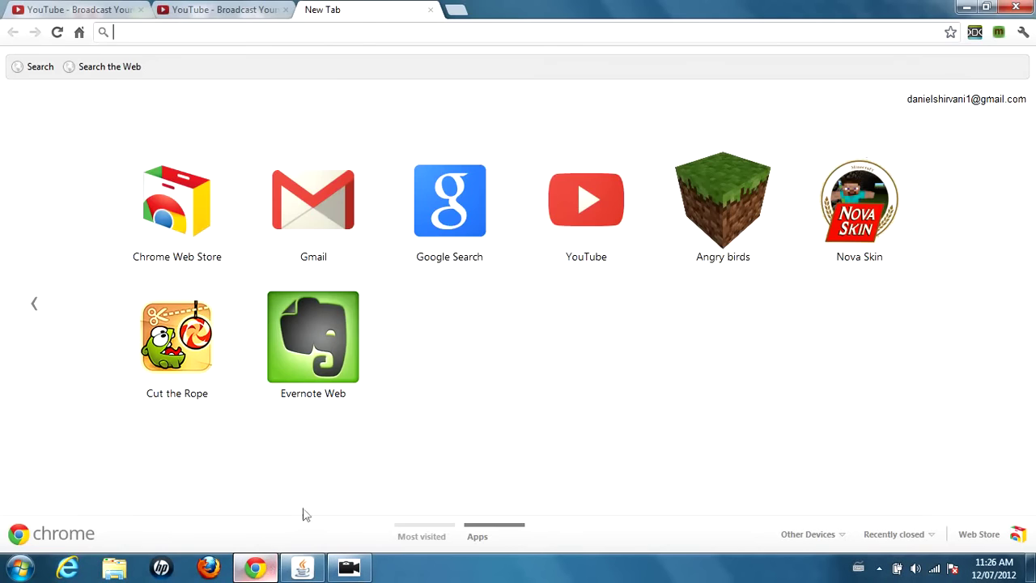
- Browse the GoAnimate and uploads YouTube tabs, then load screenbird.com in a new tab
left_click(279, 9)
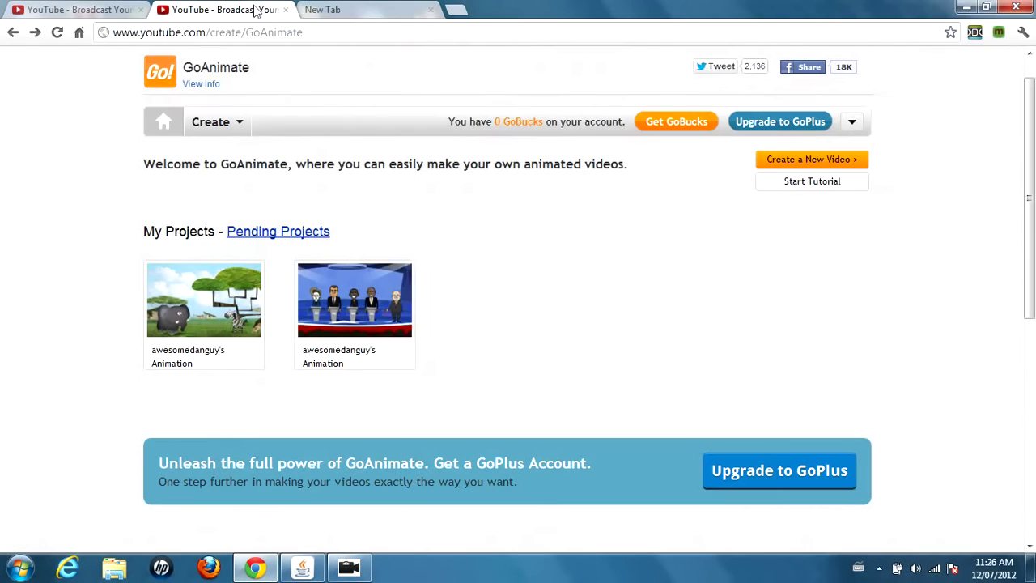
left_click(90, 10)
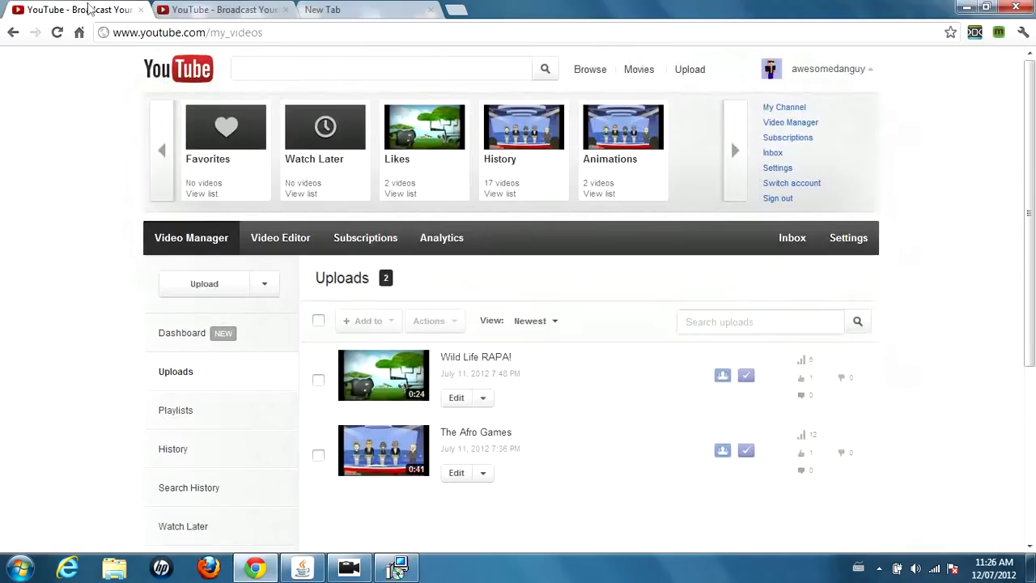
left_click(219, 10)
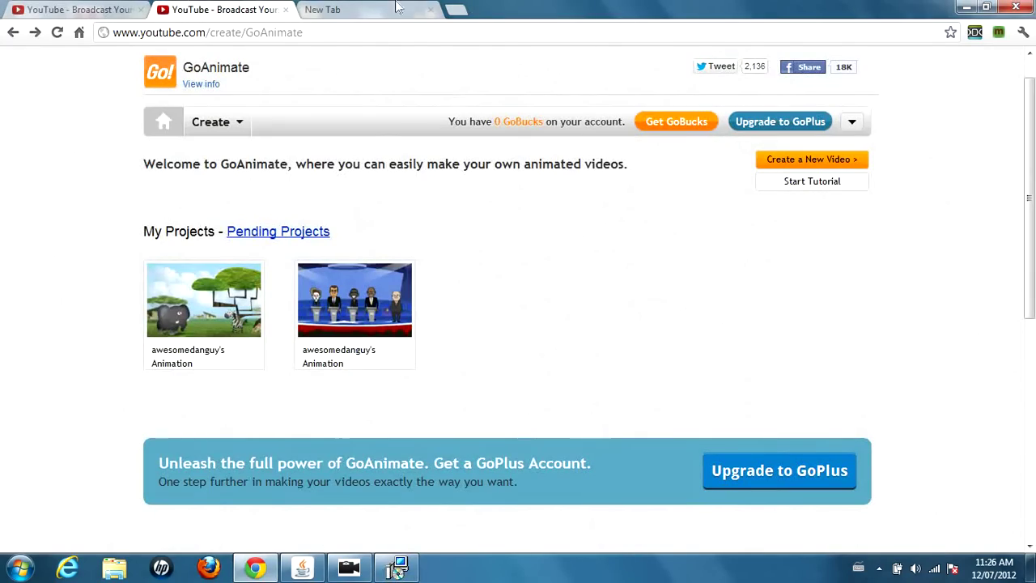
mouse_move(397, 568)
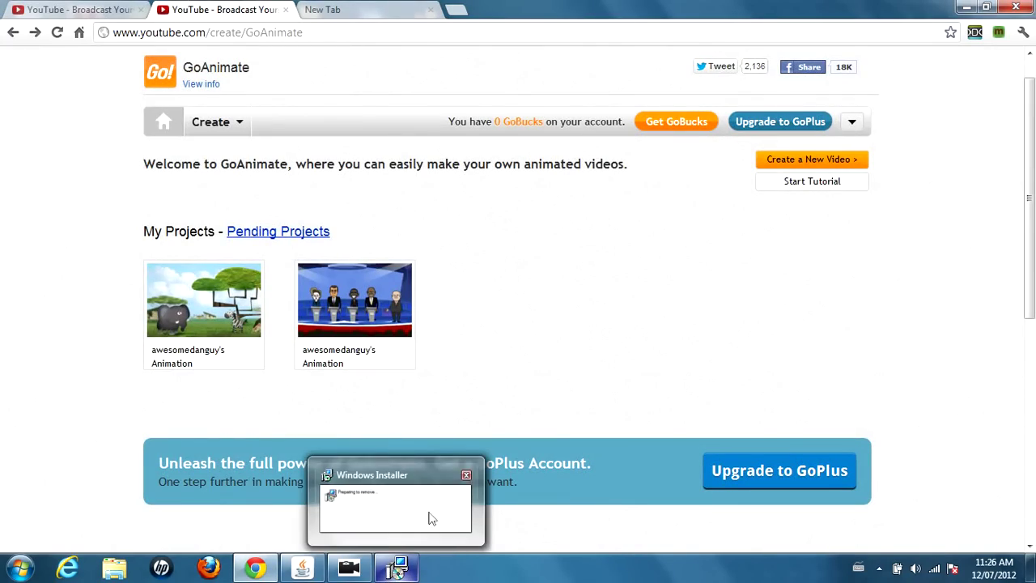
mouse_move(395, 498)
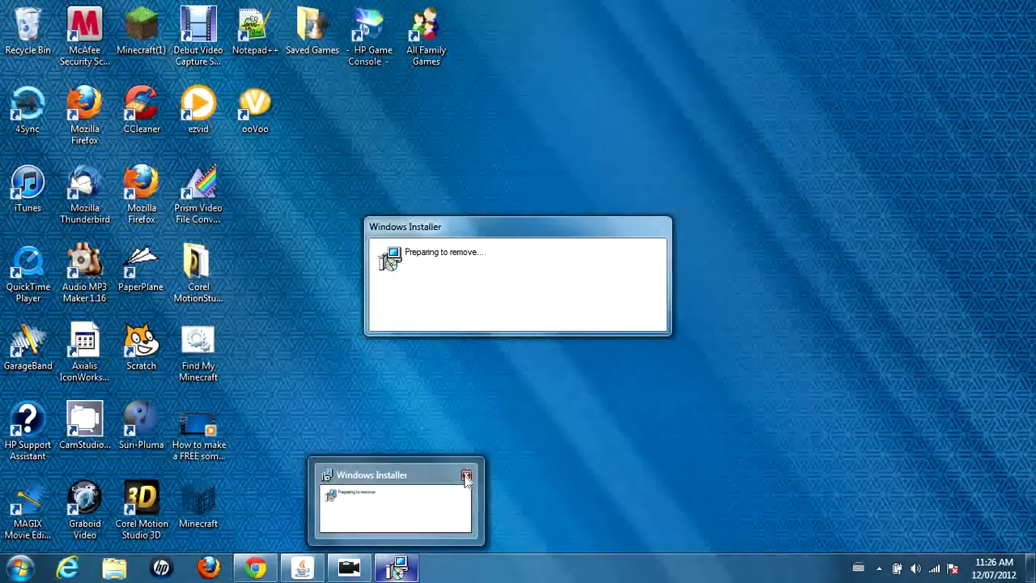
key("ctrl+t")
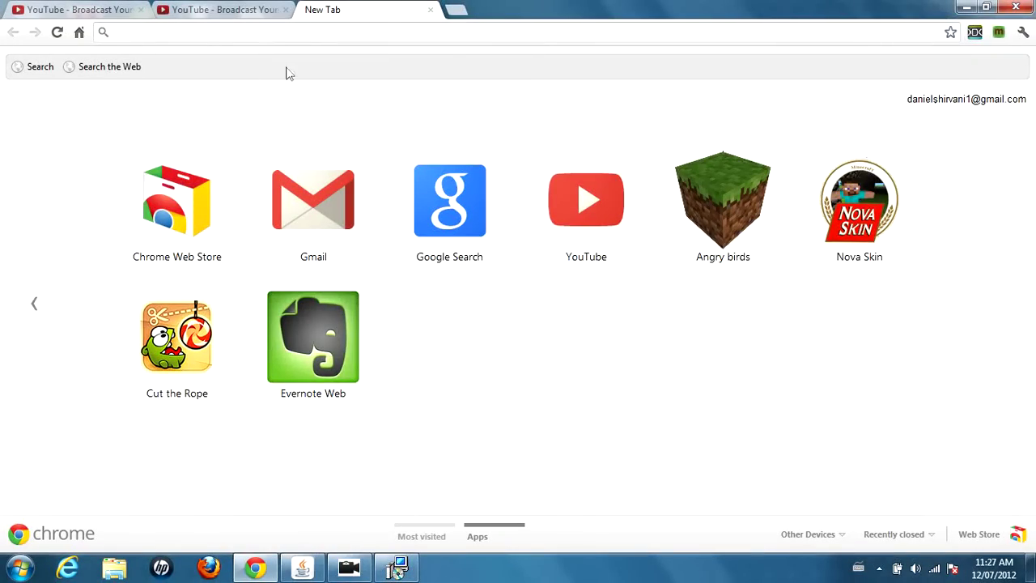
type("screenbird.com")
key("Return")
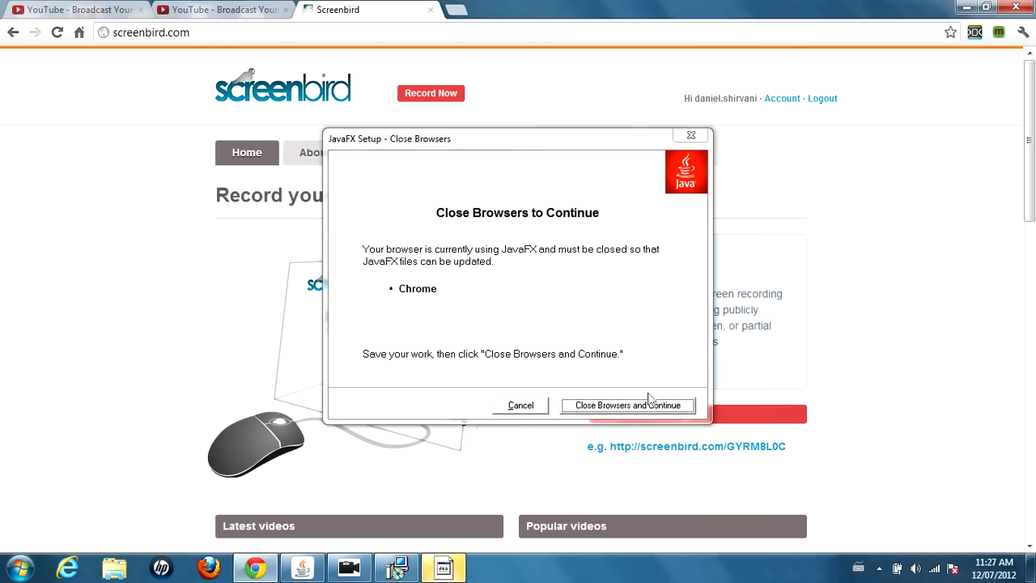
- Cancel the JavaFX 'Close Browsers' prompt and dismiss the 'Java Setup - Complete' dialog
left_click(523, 407)
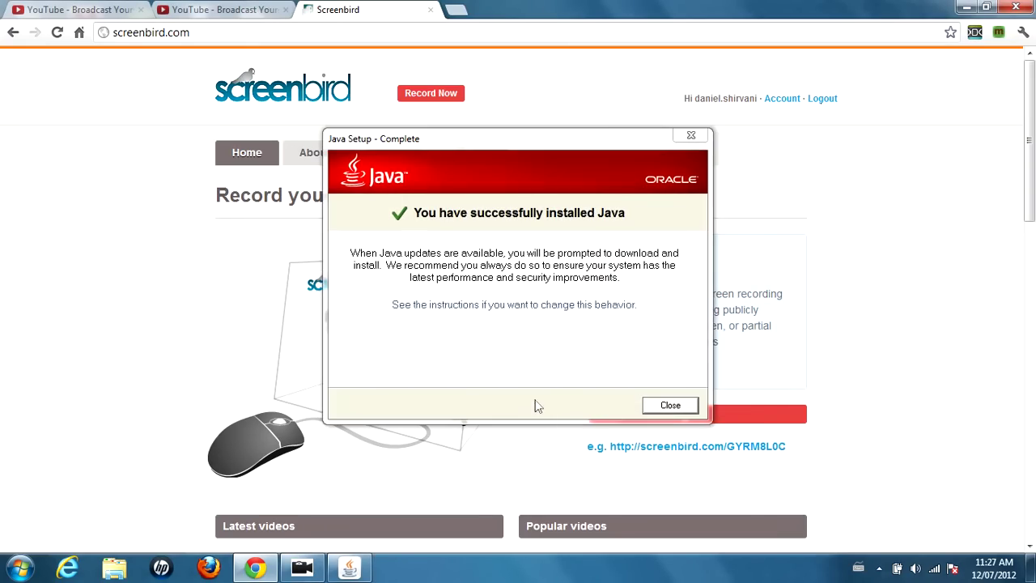
left_click(669, 407)
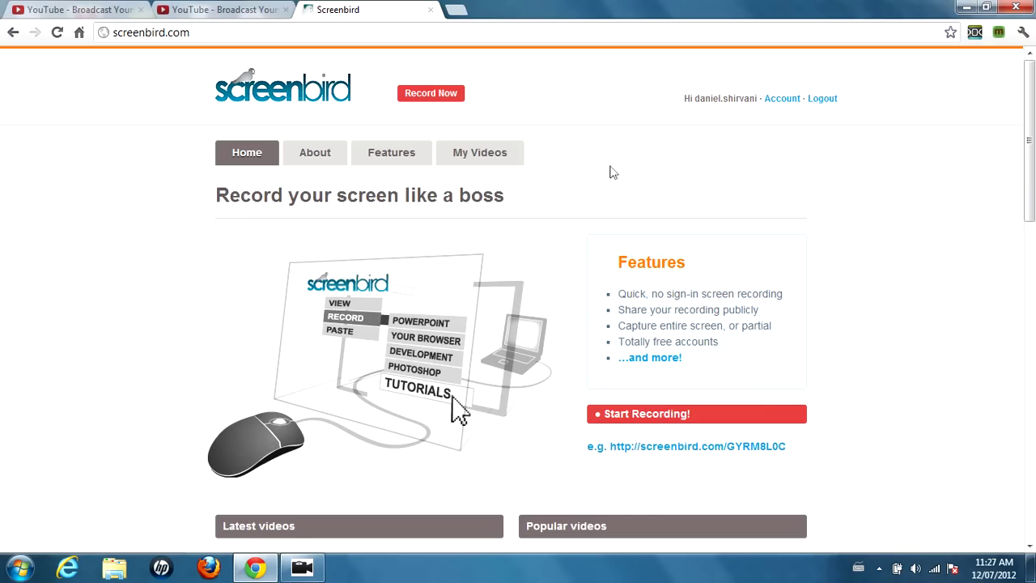
- Minimize the Chrome window showing Screenbird down to the taskbar
left_click(270, 570)
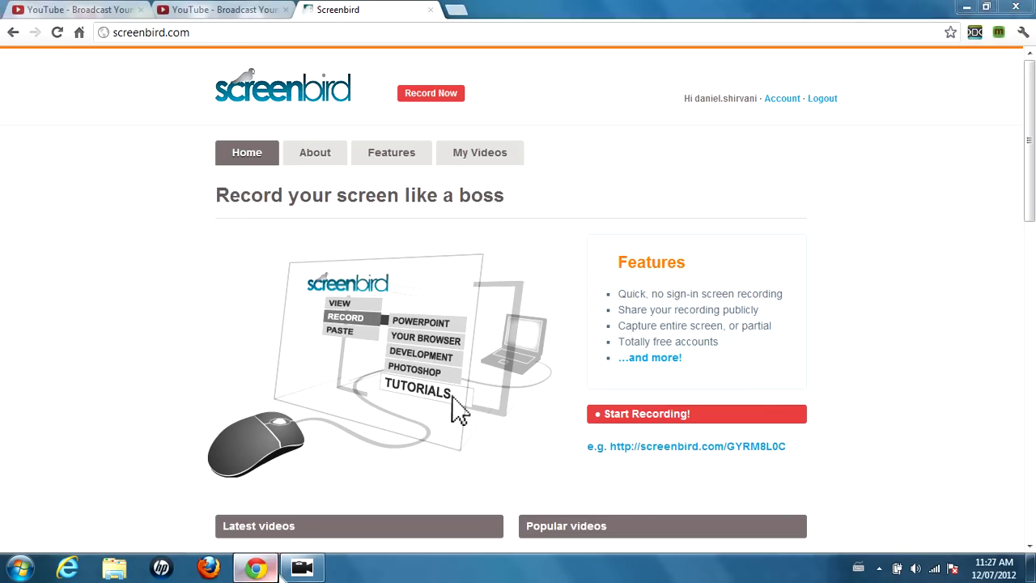
- Restore Chrome, drag the recorder panel to sit near the page heading, then minimize Chrome
left_click(285, 577)
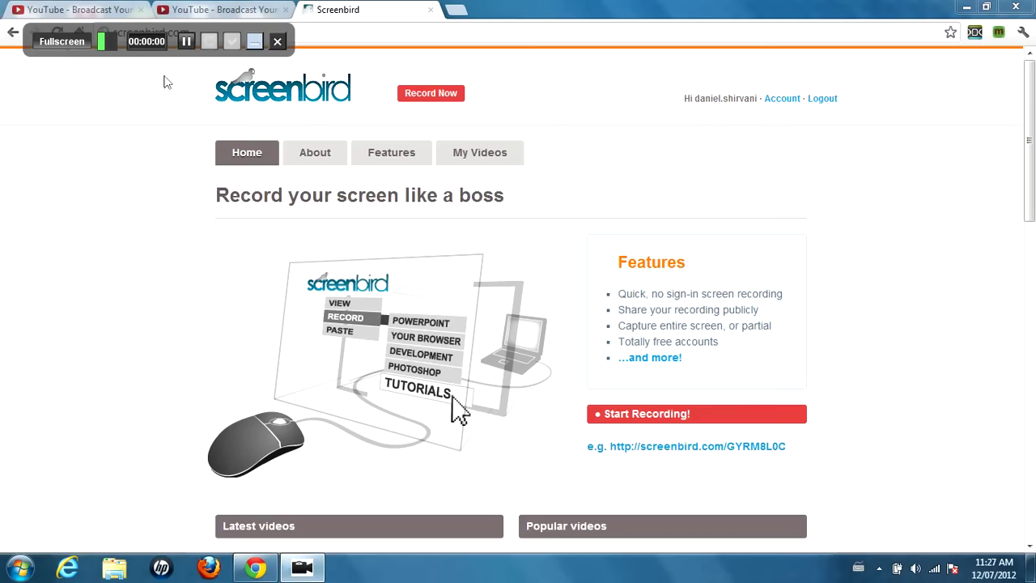
left_click_drag(141, 40, 534, 182)
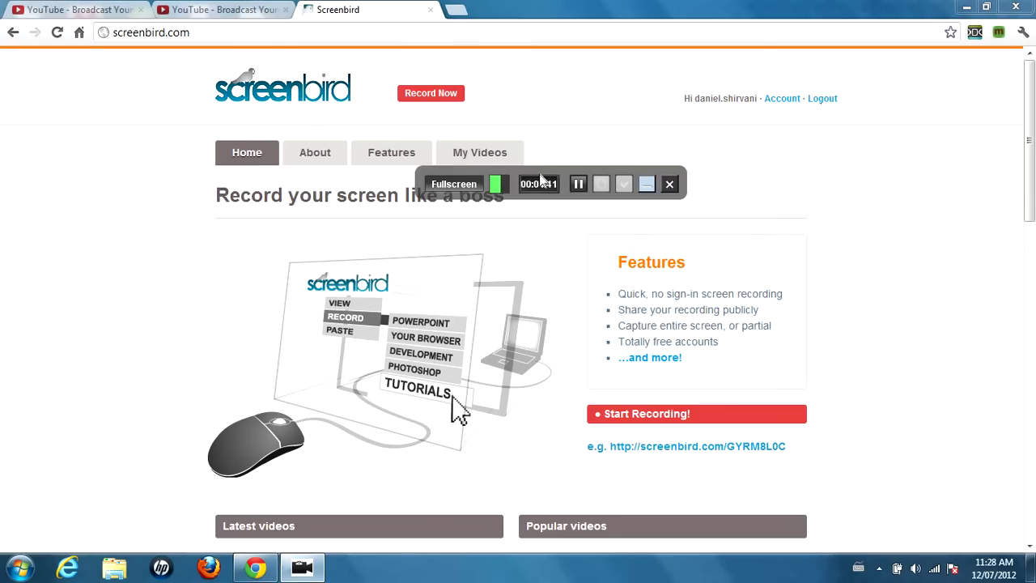
left_click_drag(534, 182, 502, 231)
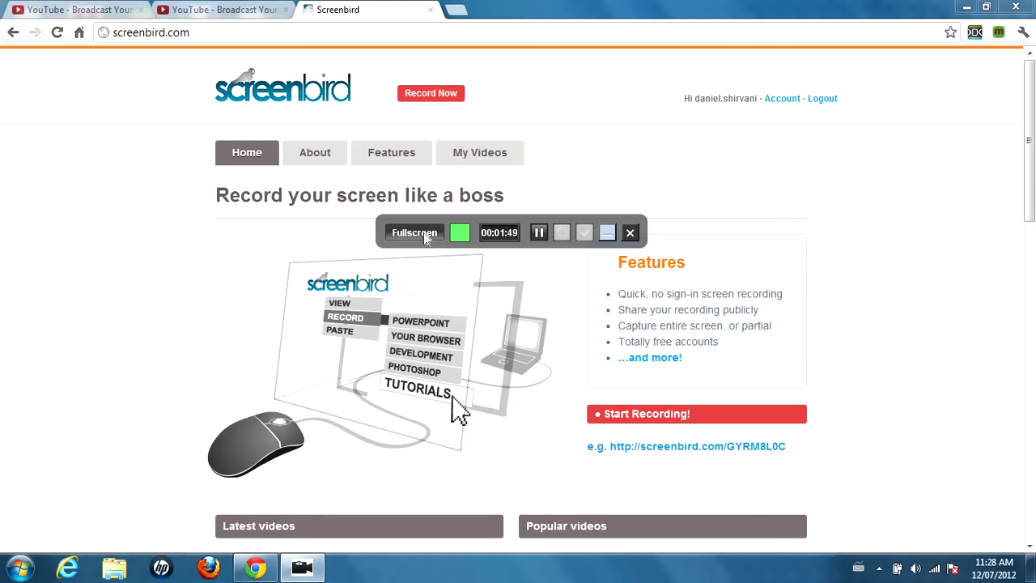
mouse_move(425, 236)
left_mouse_down()
mouse_move(401, 208)
mouse_move(624, 238)
left_mouse_up()
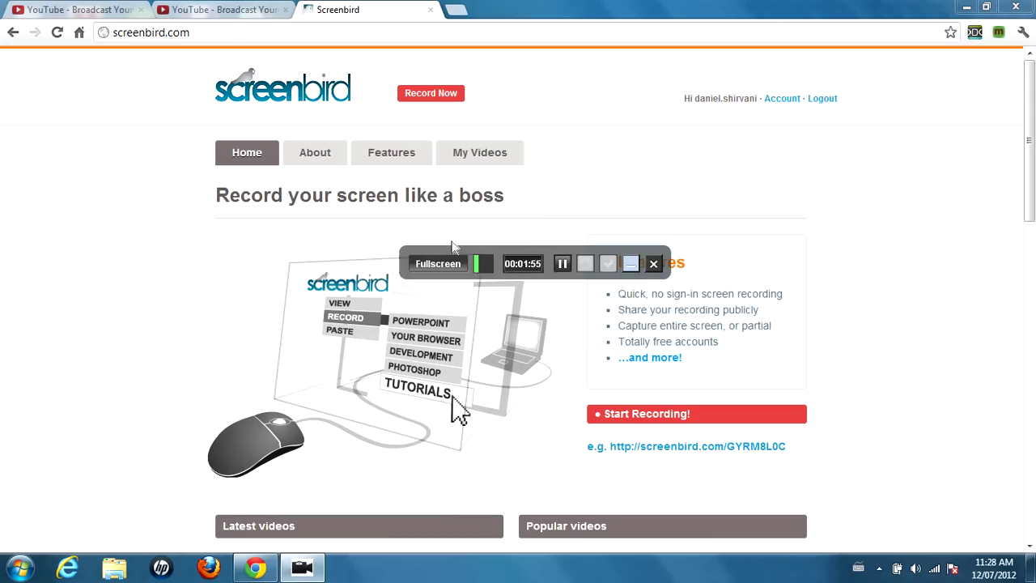
mouse_move(451, 242)
left_mouse_down()
mouse_move(451, 205)
mouse_move(432, 190)
left_mouse_up()
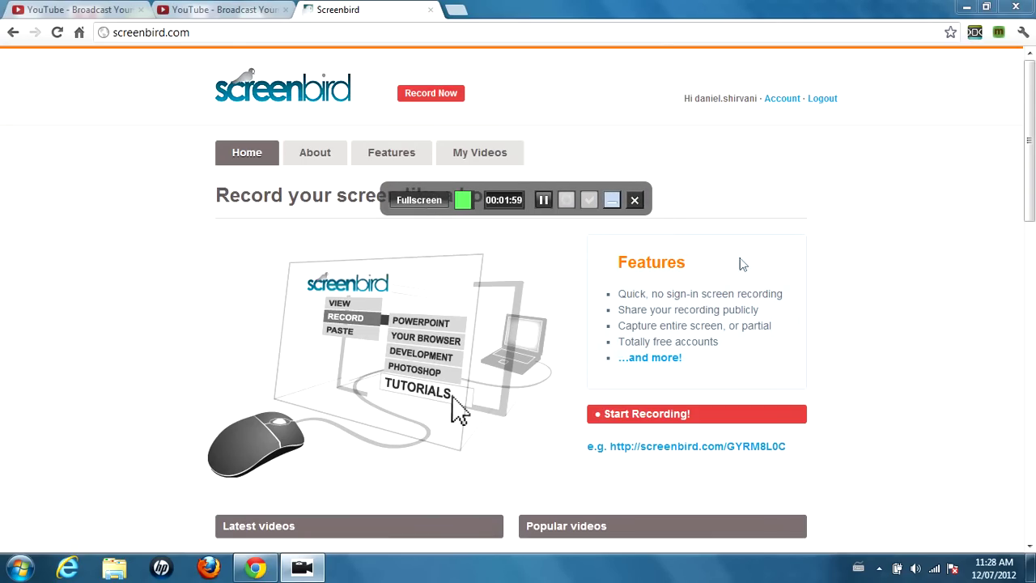
left_click(966, 7)
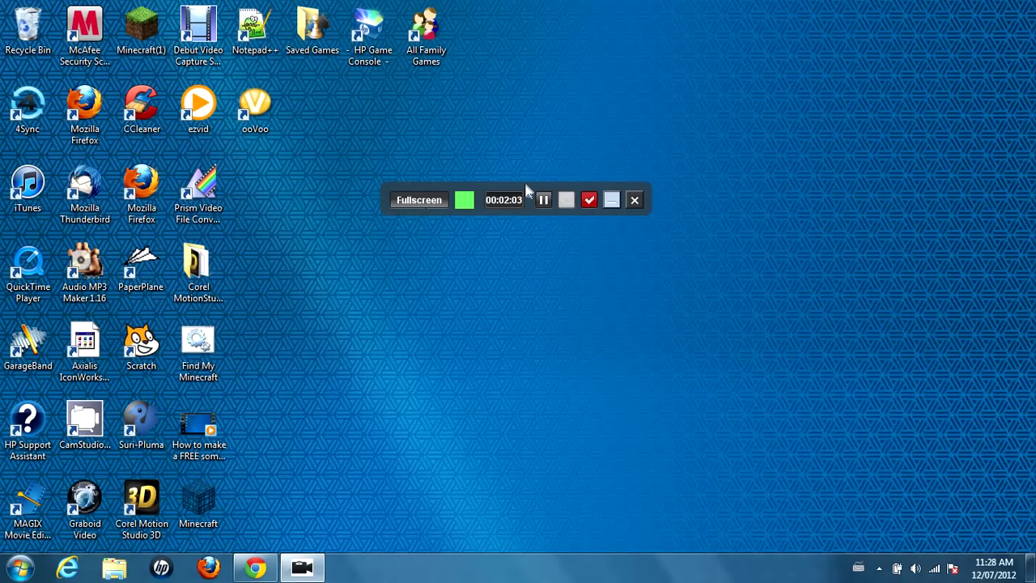
- Move the recorder over the desktop icons, hide it, select the video shortcut, then reshow it
left_click_drag(525, 188, 328, 120)
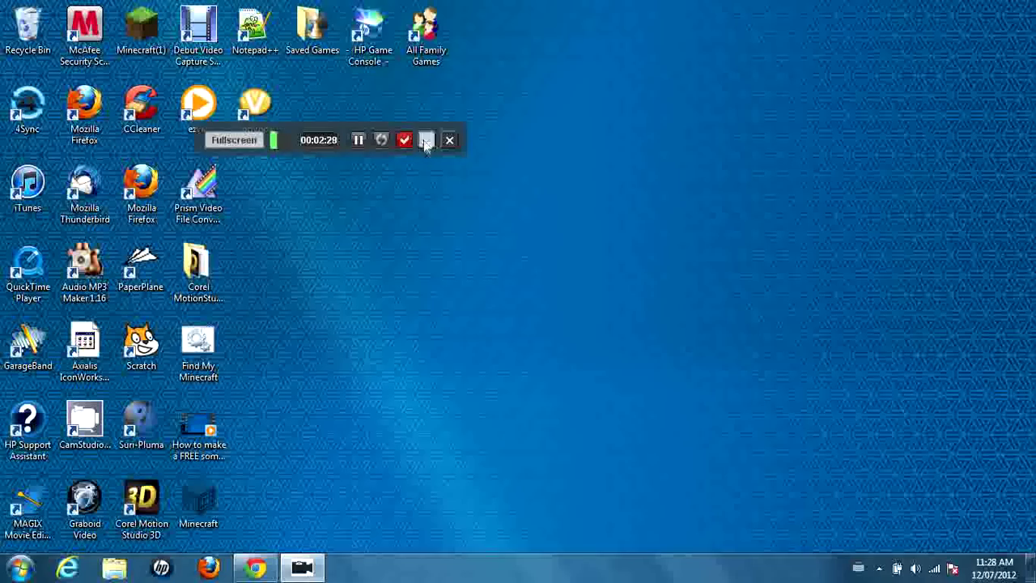
left_click(426, 141)
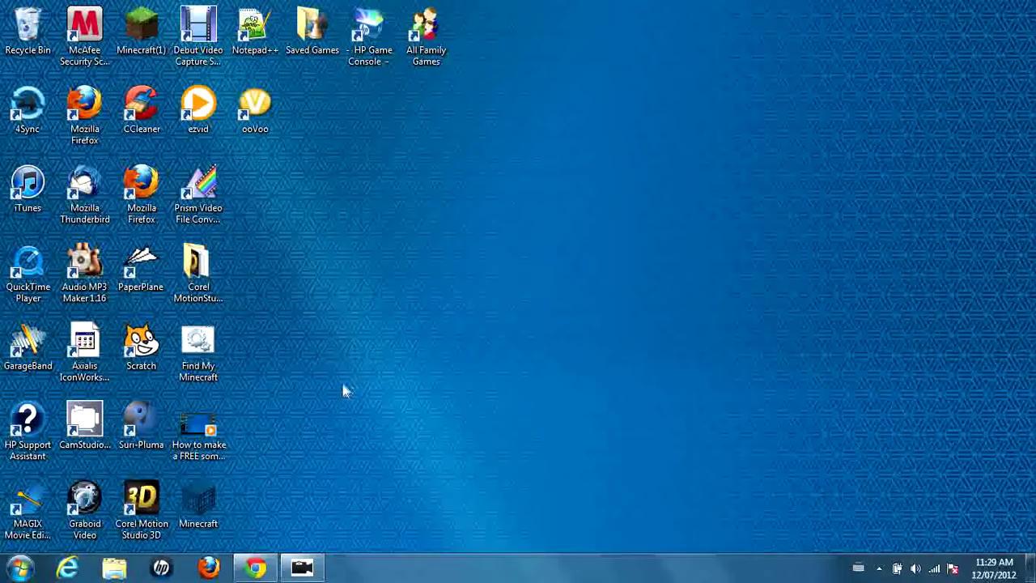
left_click(189, 420)
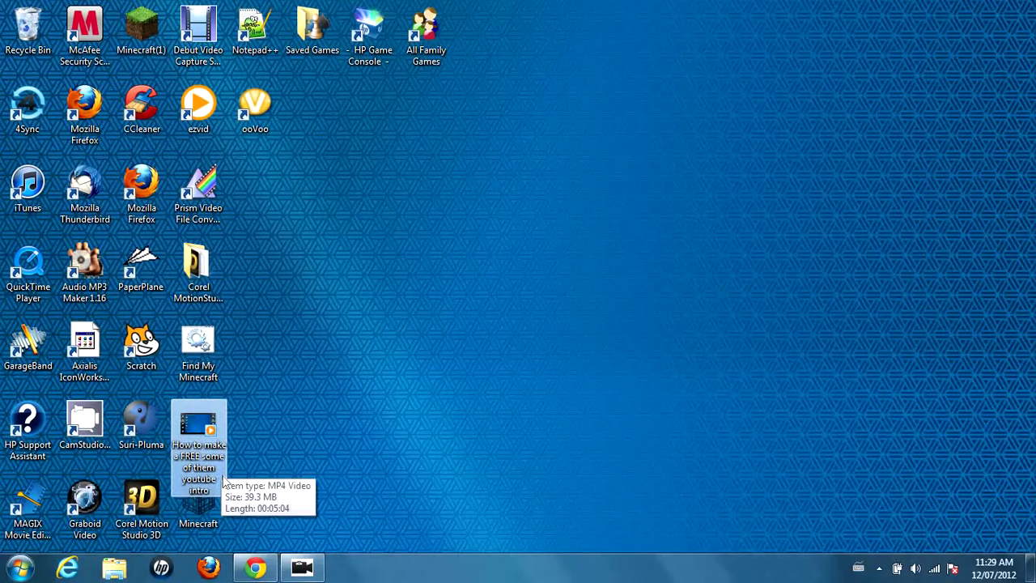
left_click(273, 461)
left_click(302, 569)
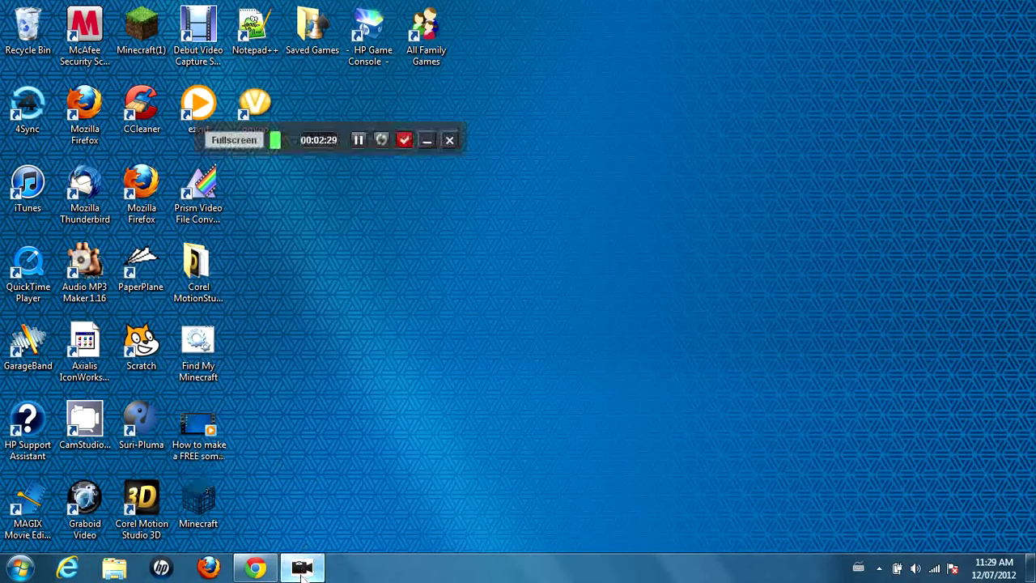
- Tuck the recorder mostly off-screen in the top-left corner, then restore Chrome on Screenbird
mouse_move(312, 133)
left_mouse_down()
mouse_move(622, 122)
mouse_move(24, 10)
left_mouse_up()
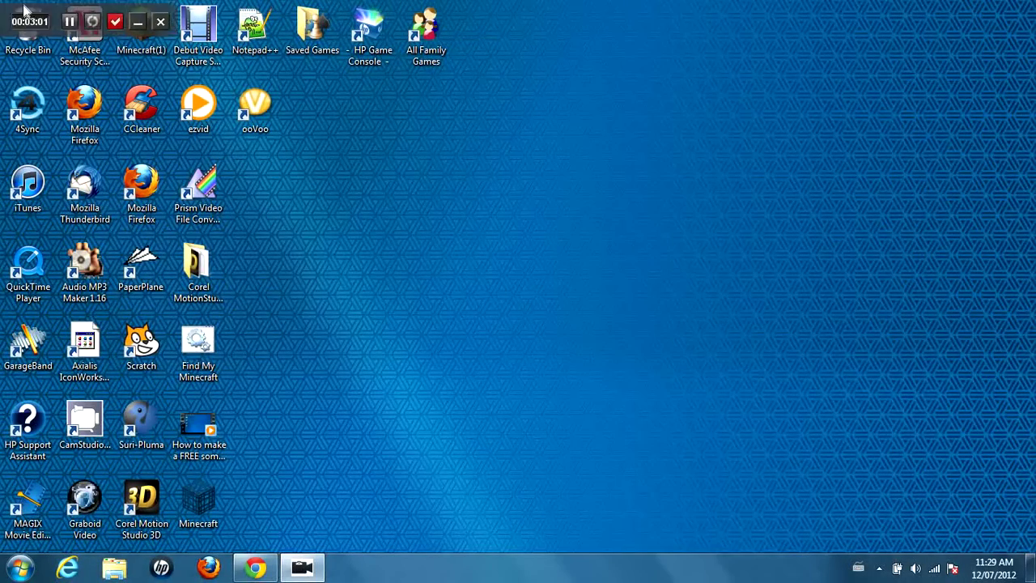
left_click_drag(25, 10, 4, 6)
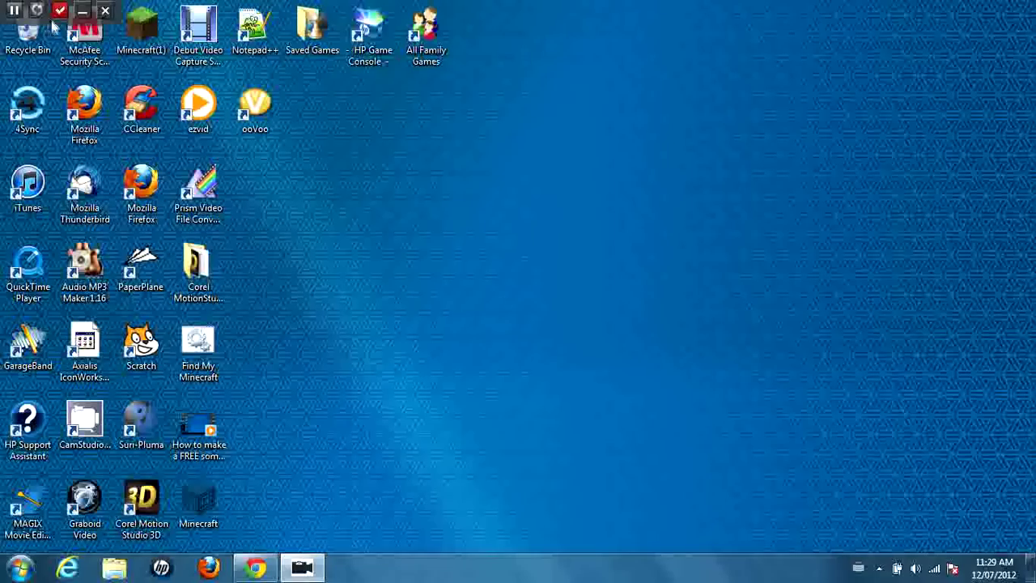
left_click_drag(53, 27, 4, 27)
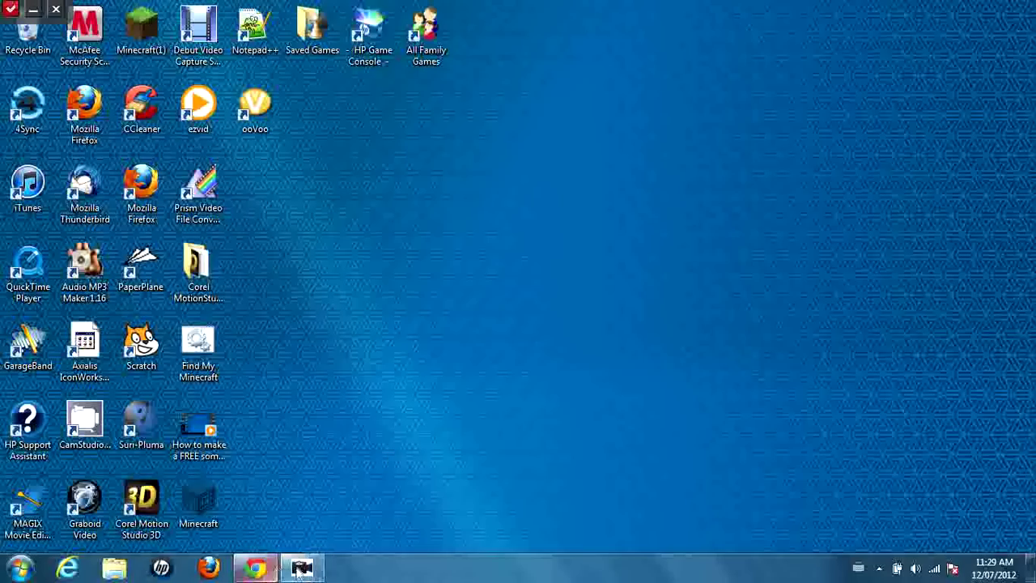
left_click(255, 568)
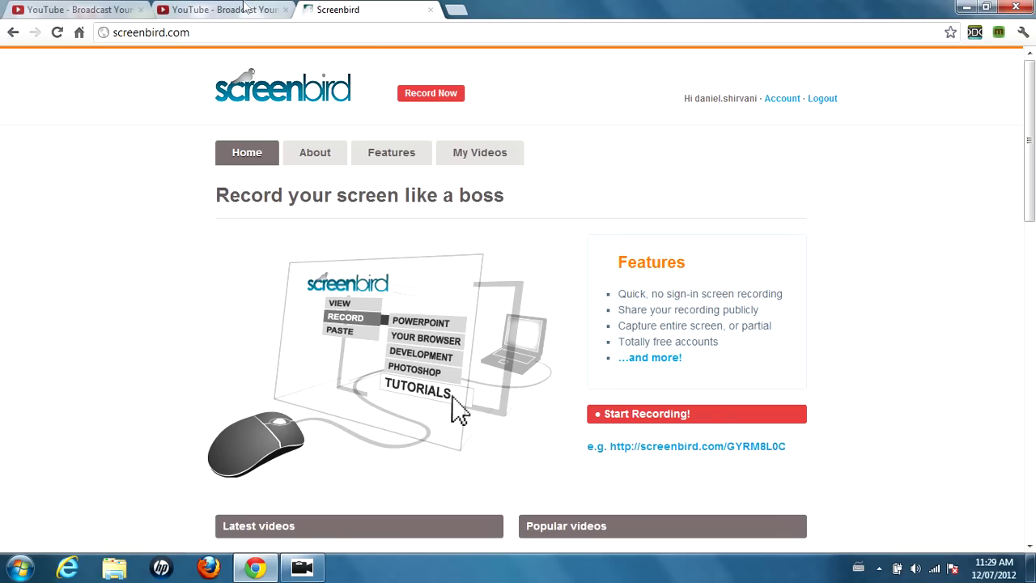
- Reshow the recorder, drag it to mid-page and back into the corner, then open GoAnimate
left_click(296, 569)
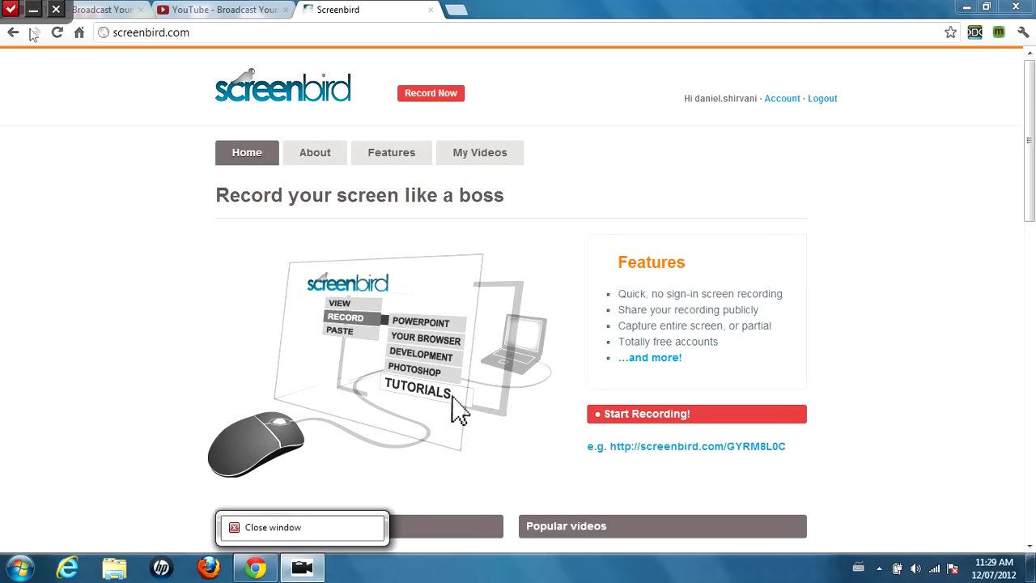
mouse_move(30, 26)
left_mouse_down()
mouse_move(538, 275)
mouse_move(569, 270)
left_mouse_up()
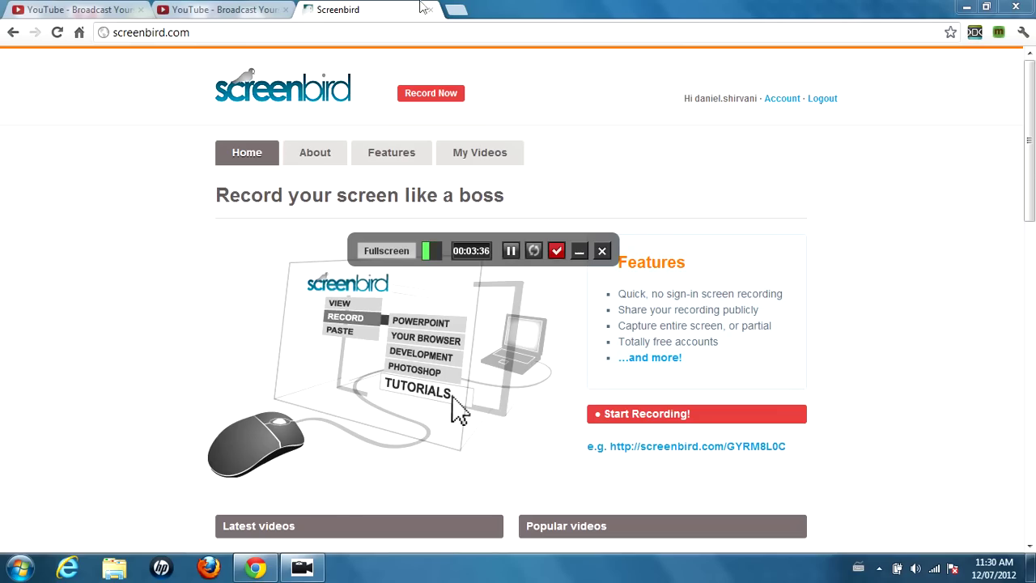
left_click_drag(472, 242, 3, 7)
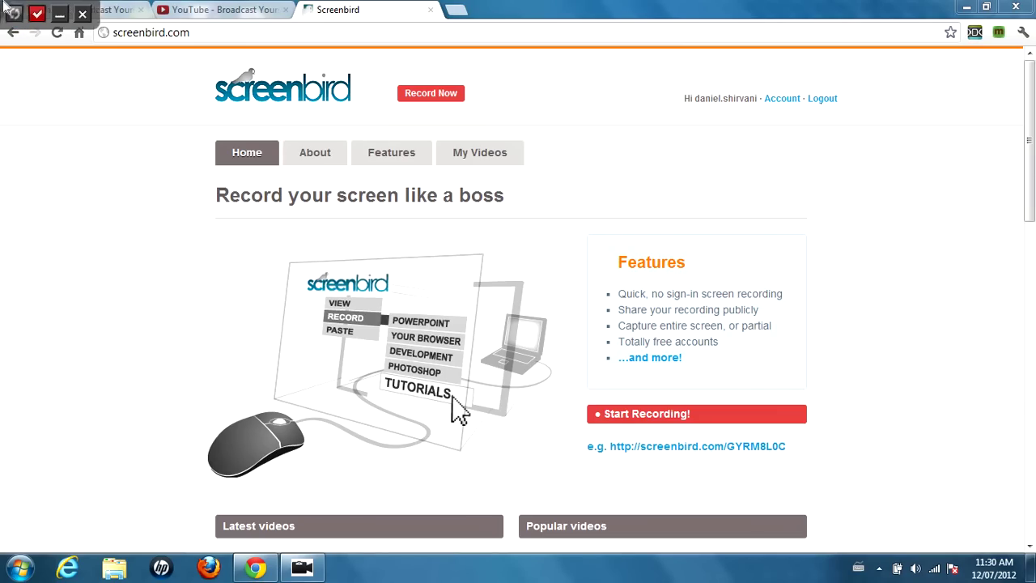
left_click_drag(51, 4, 34, 4)
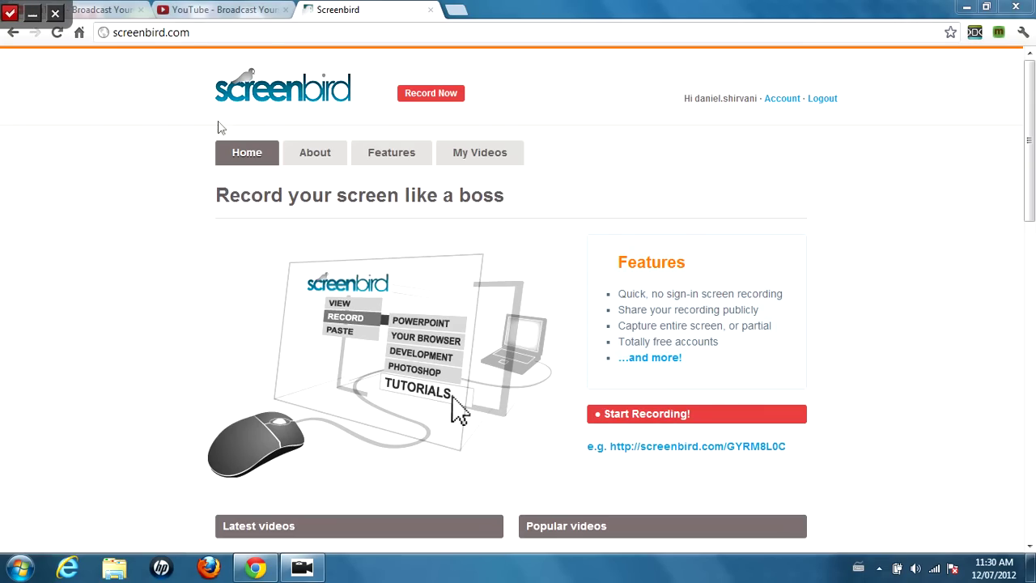
left_click(32, 17)
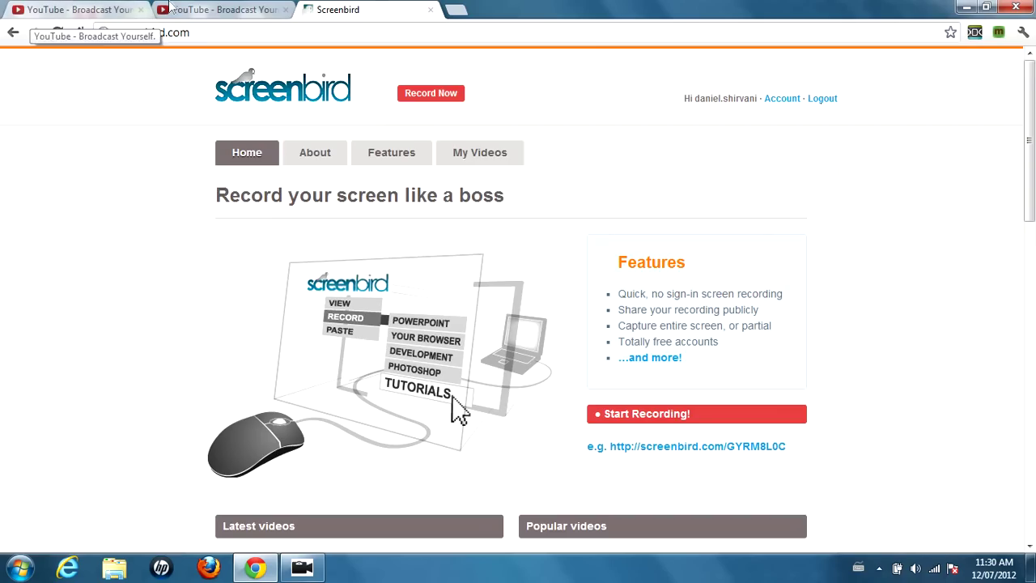
left_click_drag(37, 11, 329, 119)
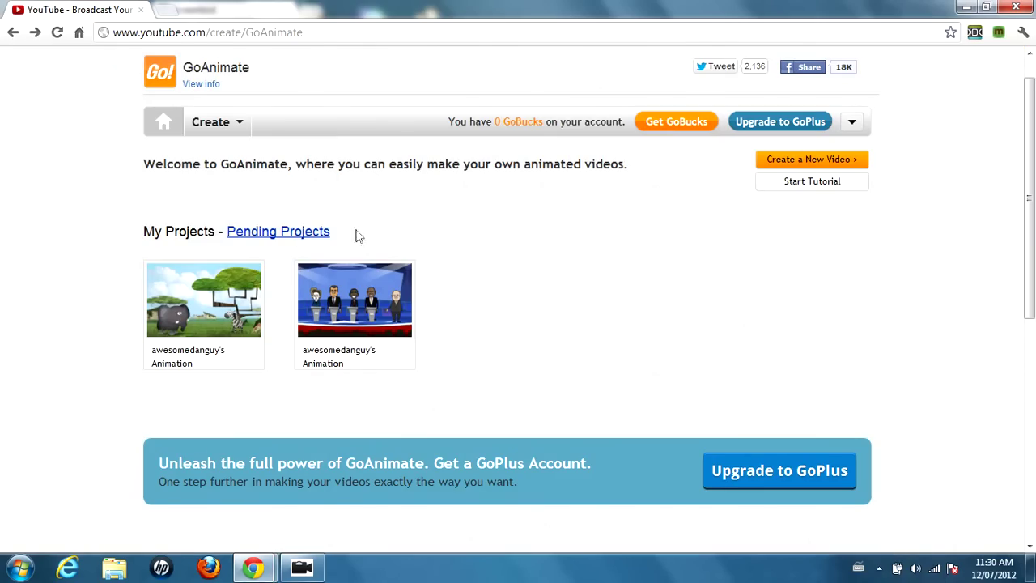
- View GoAnimate's Pending Projects, open and close a new tab, then open the My Videos tab
left_click(298, 234)
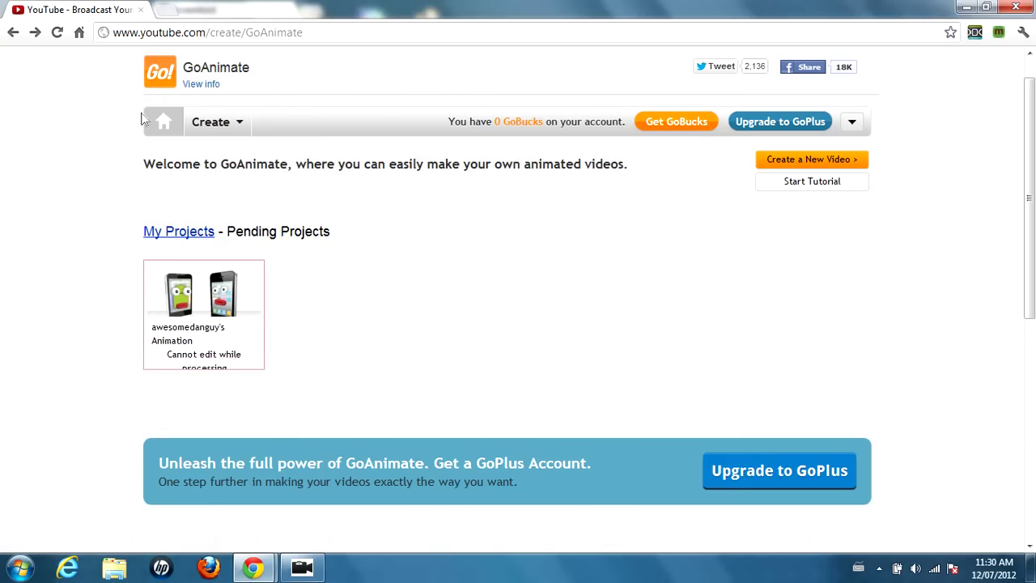
mouse_move(204, 314)
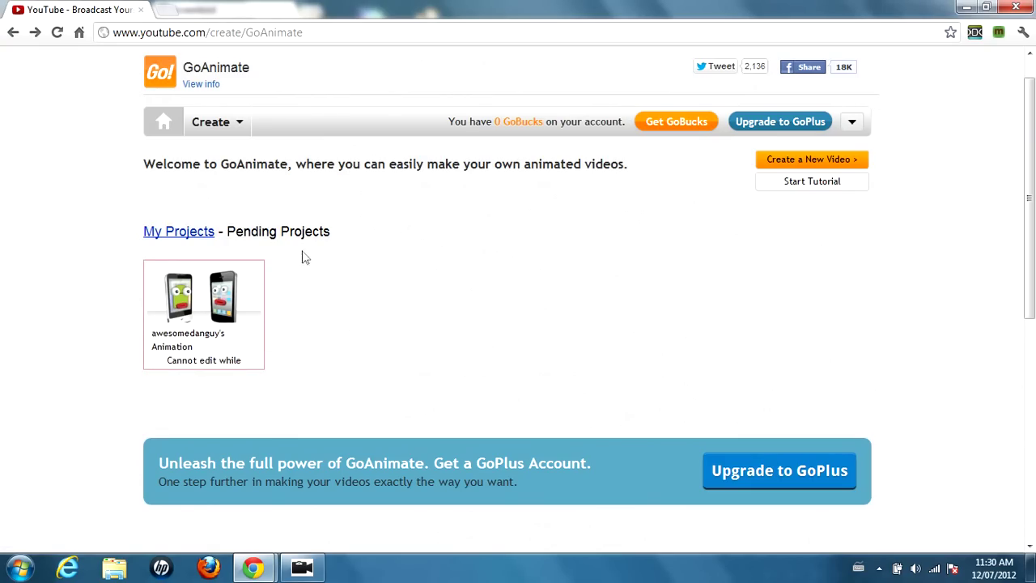
left_click(179, 15)
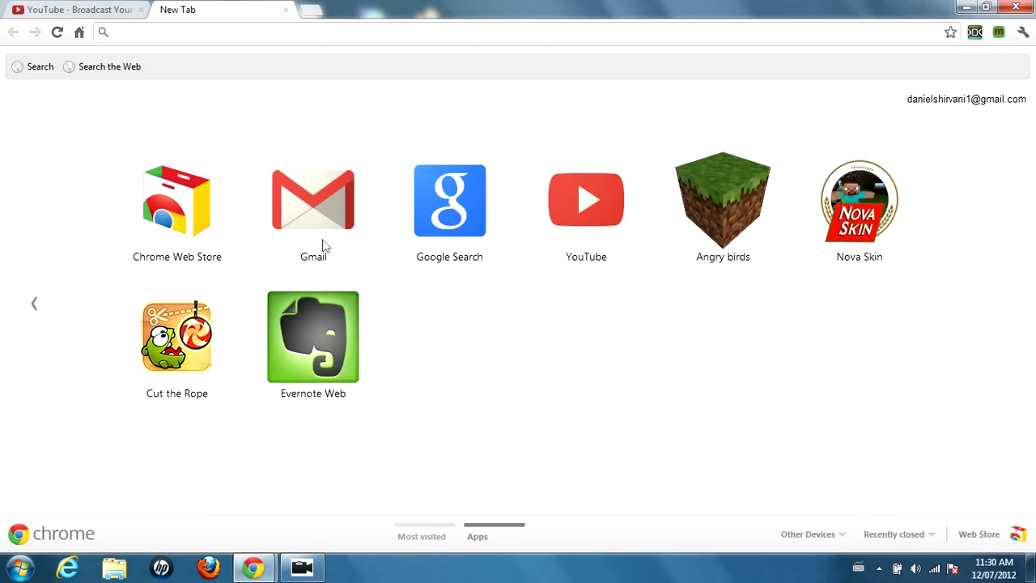
left_click(286, 10)
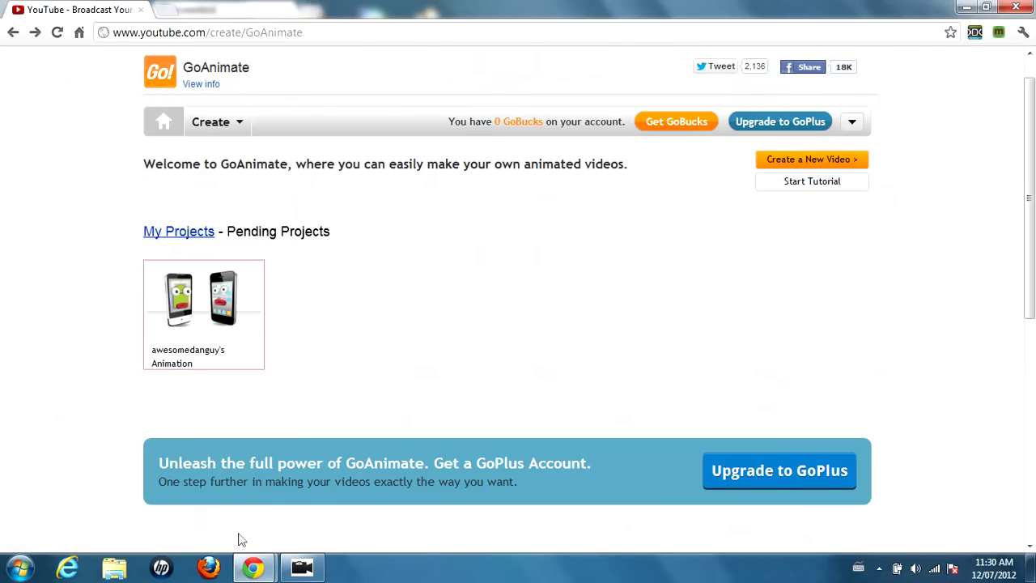
mouse_move(252, 567)
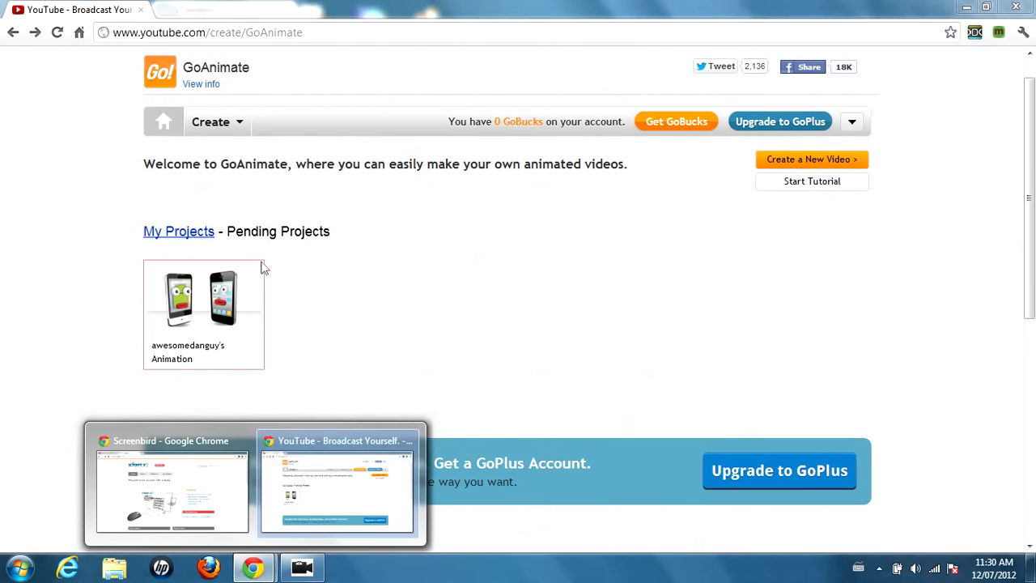
left_click(172, 486)
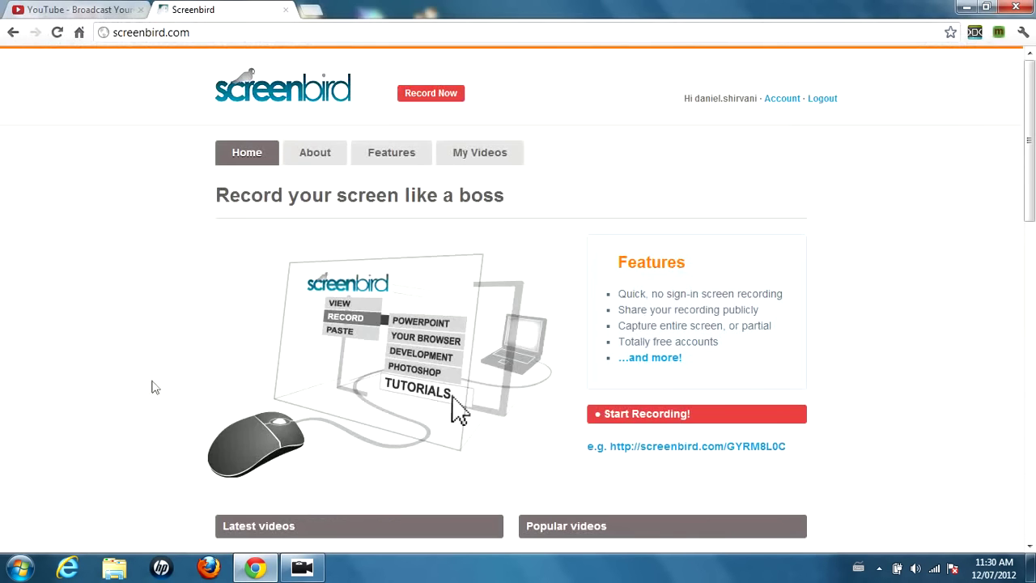
left_click(63, 6)
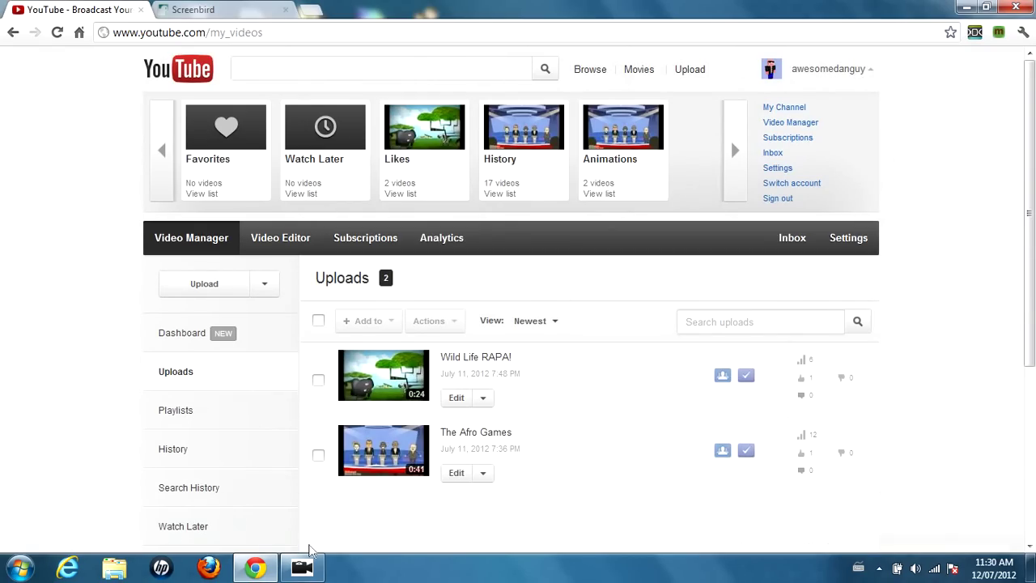
- Reshow the Screenbird recorder toolbar at top-left over the YouTube uploads list
left_click(309, 570)
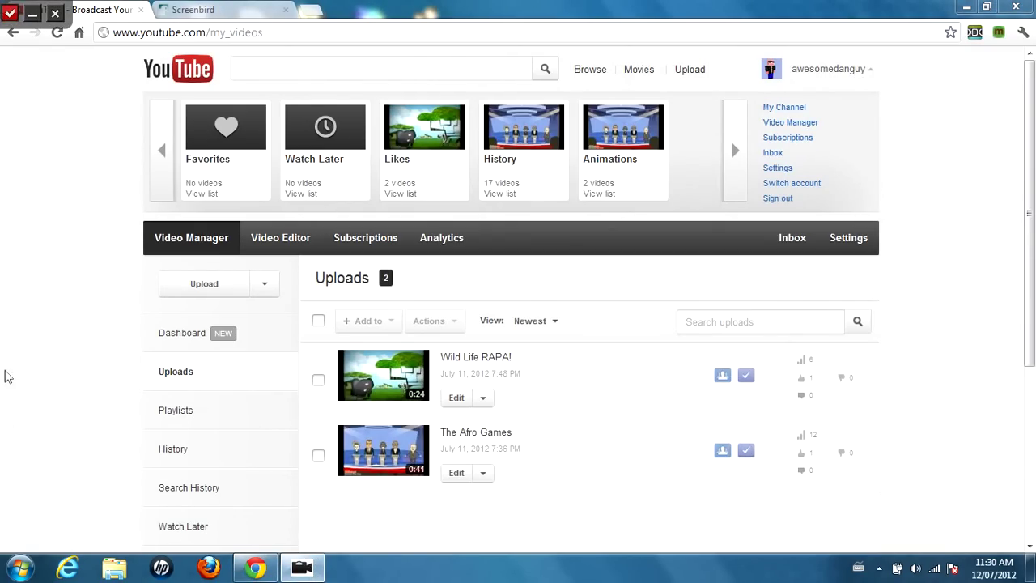